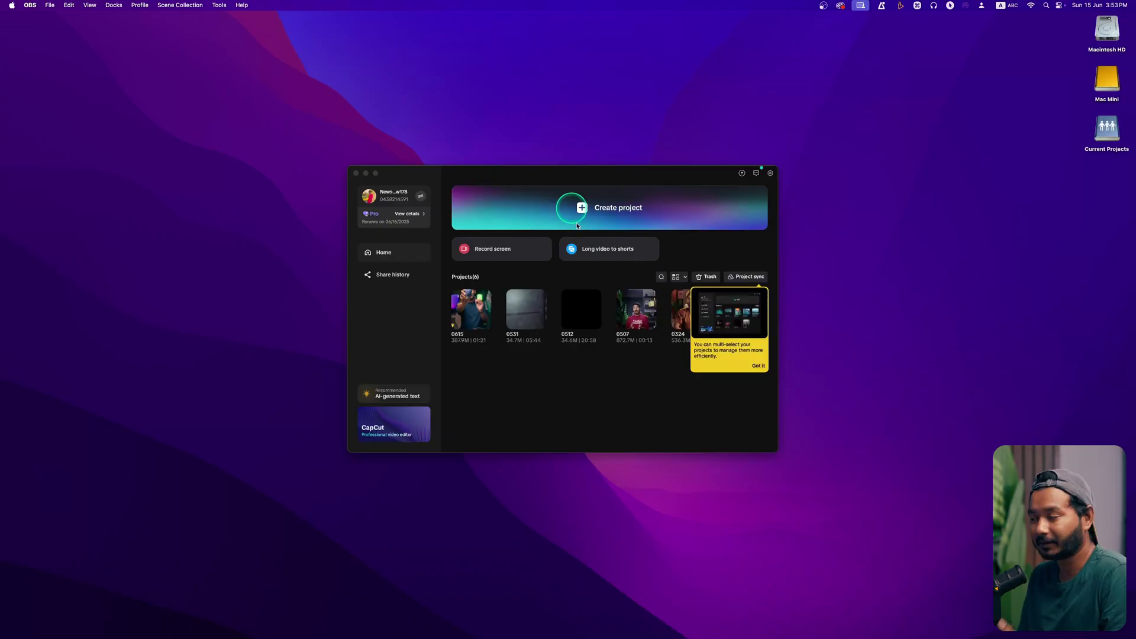
Start a new project and drag CapCut Caption En.mov from Finder into CapCut's media library.
click(594, 208)
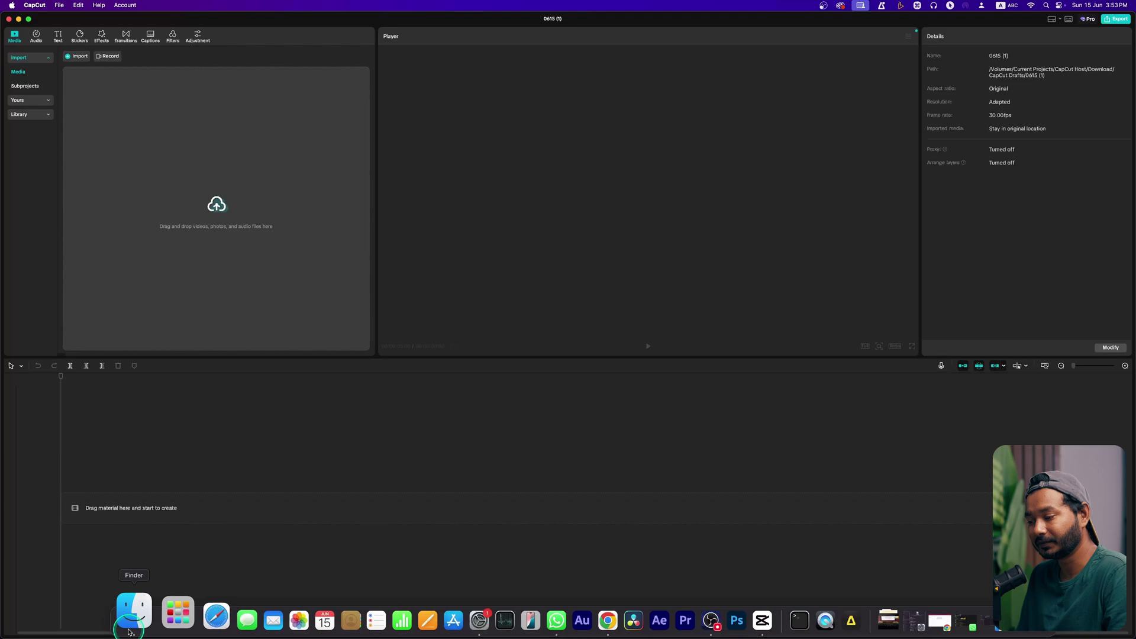
click(133, 624)
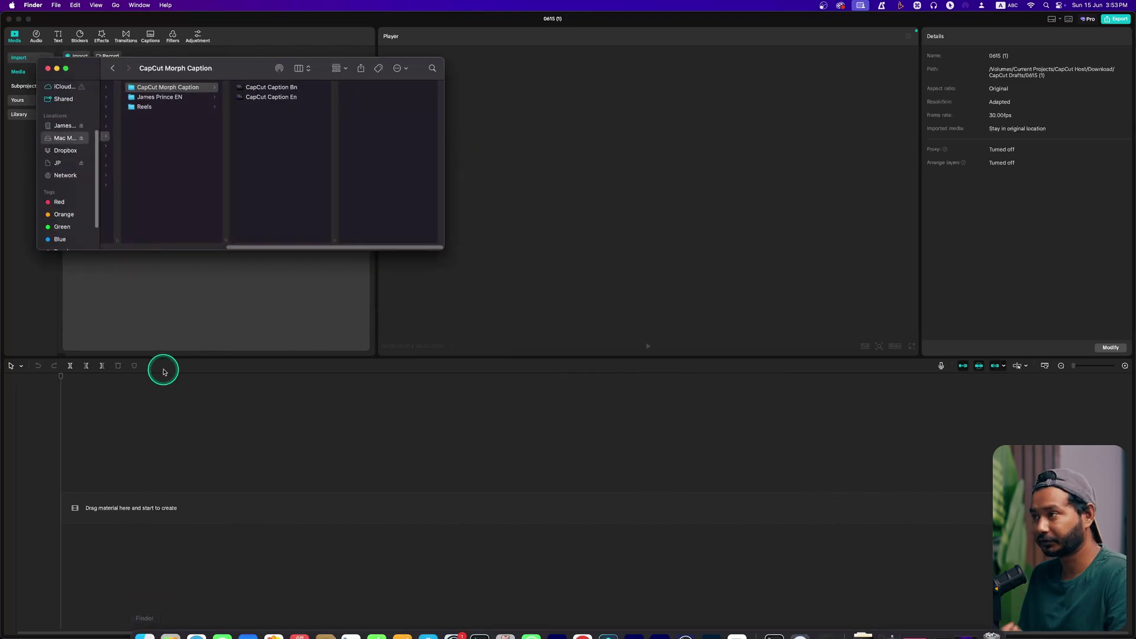
drag(260, 84, 498, 175)
click(506, 185)
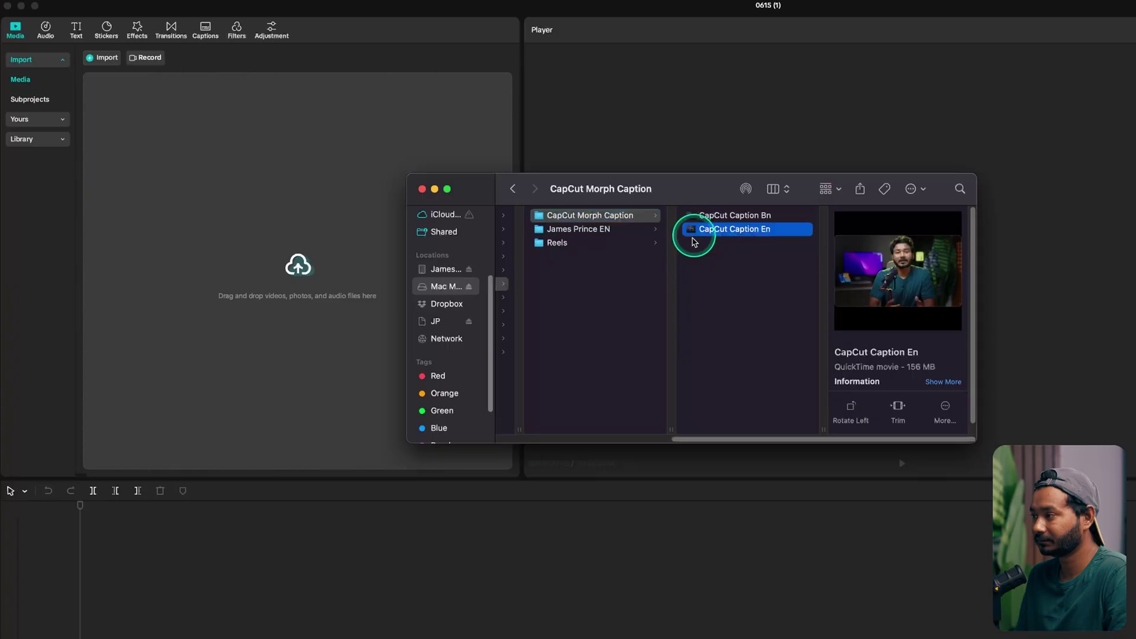
drag(698, 236, 266, 246)
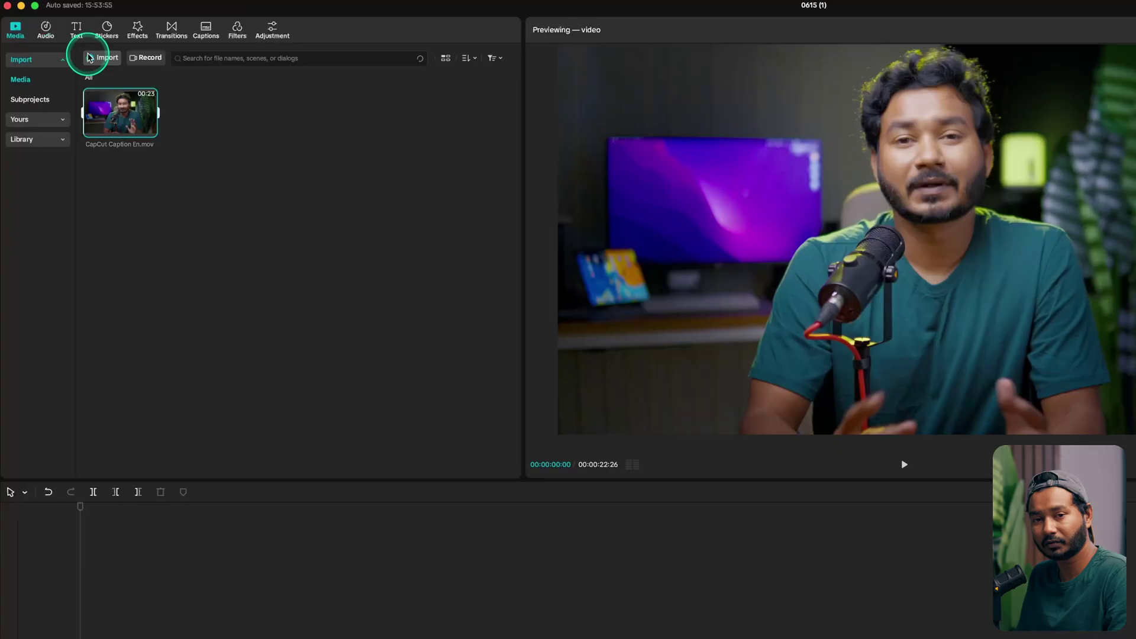
Place the 22-second CapCut Caption En.mov clip on the main video track.
mouse_move(130, 106)
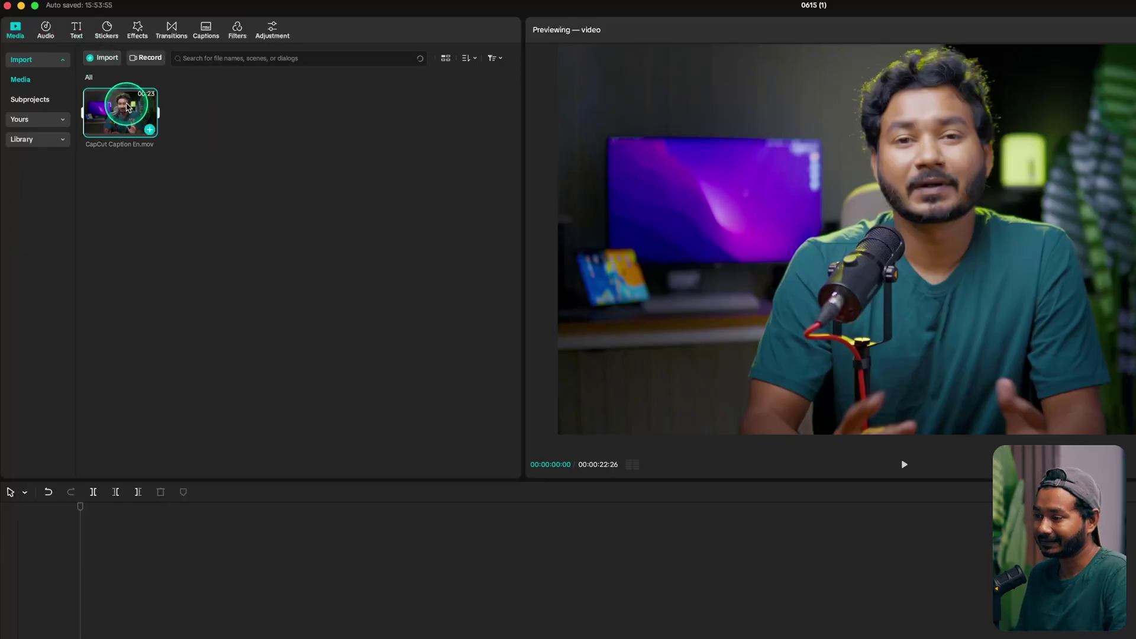
drag(130, 107, 134, 636)
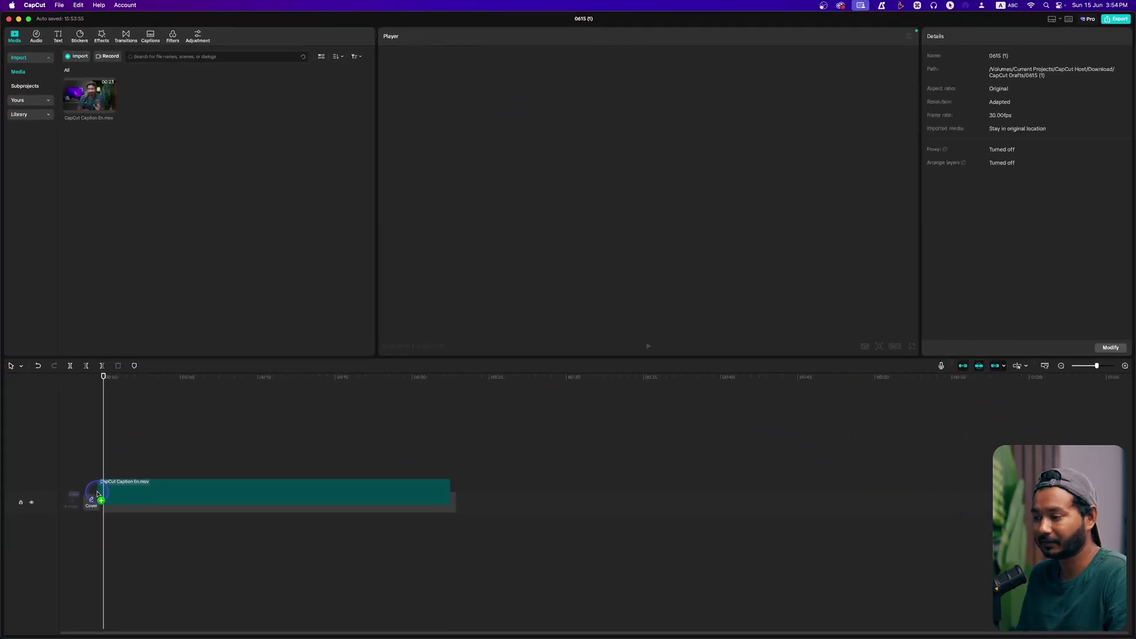
drag(98, 494, 99, 494)
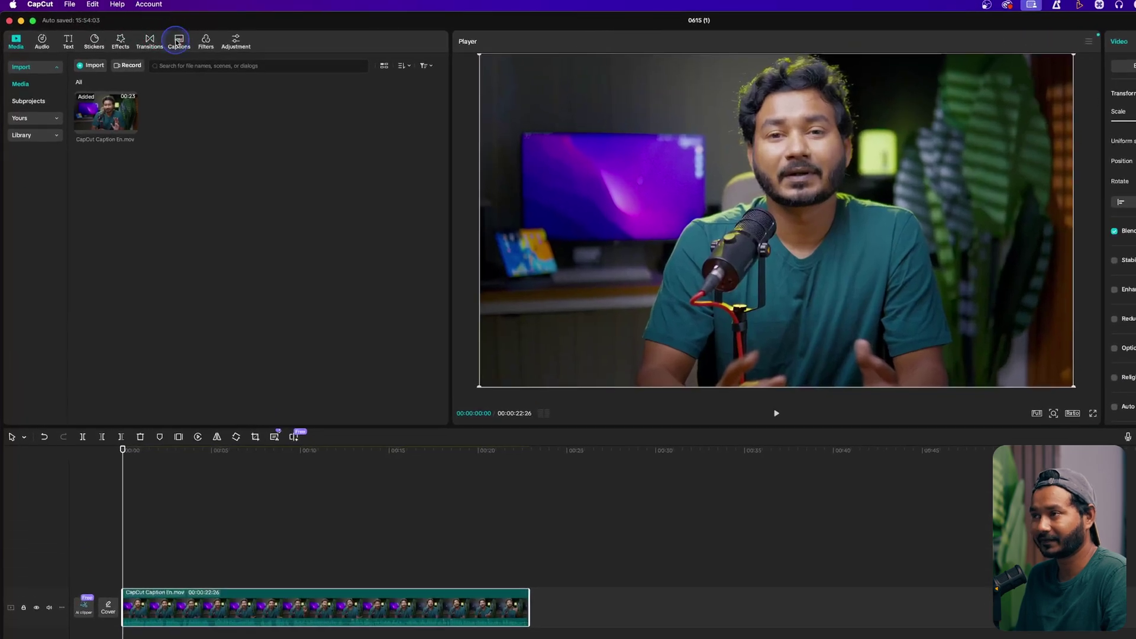
Run Auto captions with English as the spoken language to create the caption track.
click(178, 43)
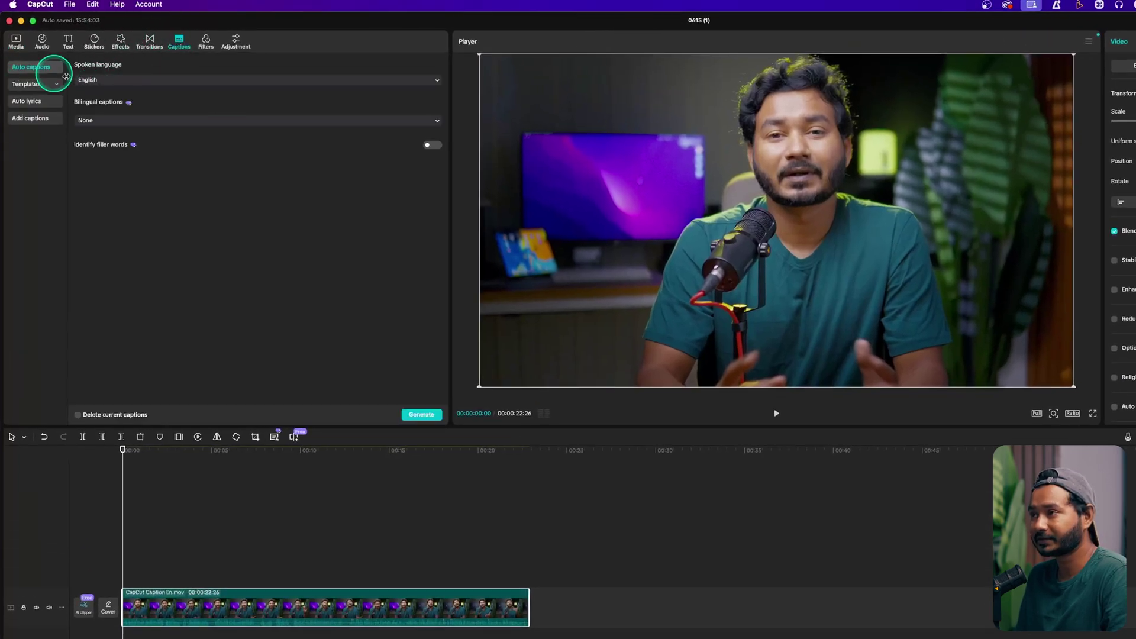
click(184, 80)
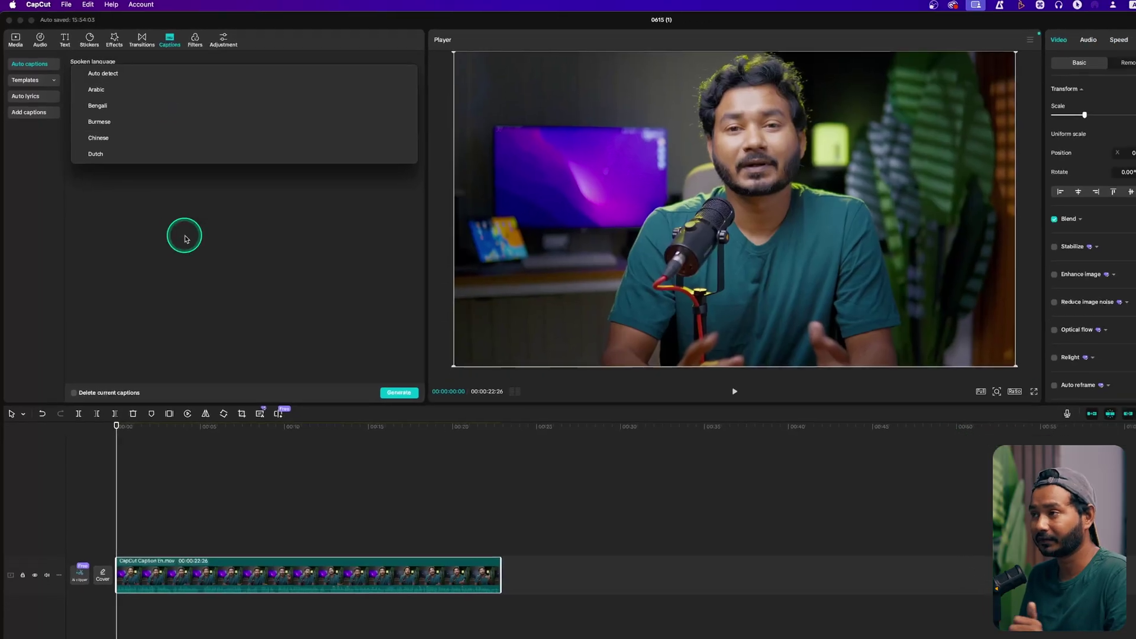
click(193, 251)
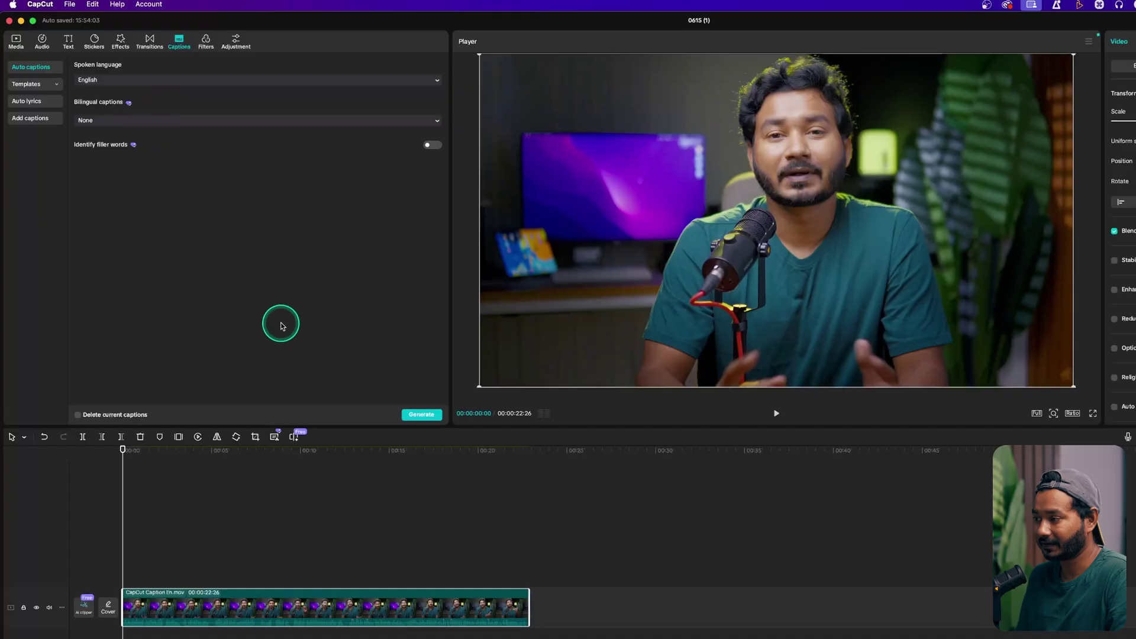
click(412, 418)
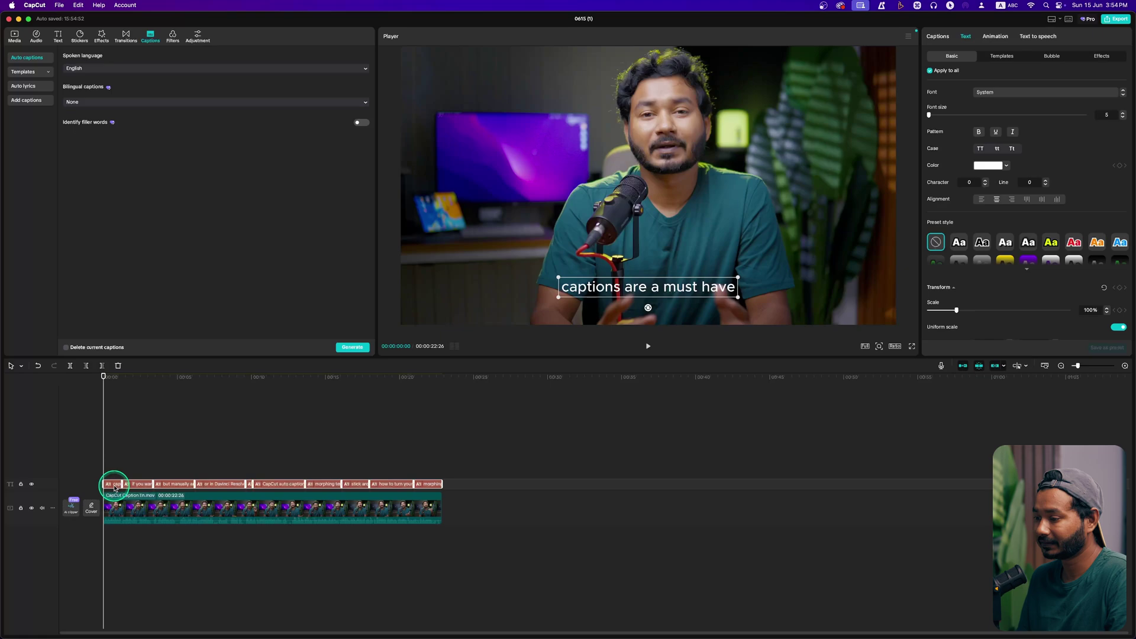
Set the caption font to Bebas Neue at size 8.
click(938, 36)
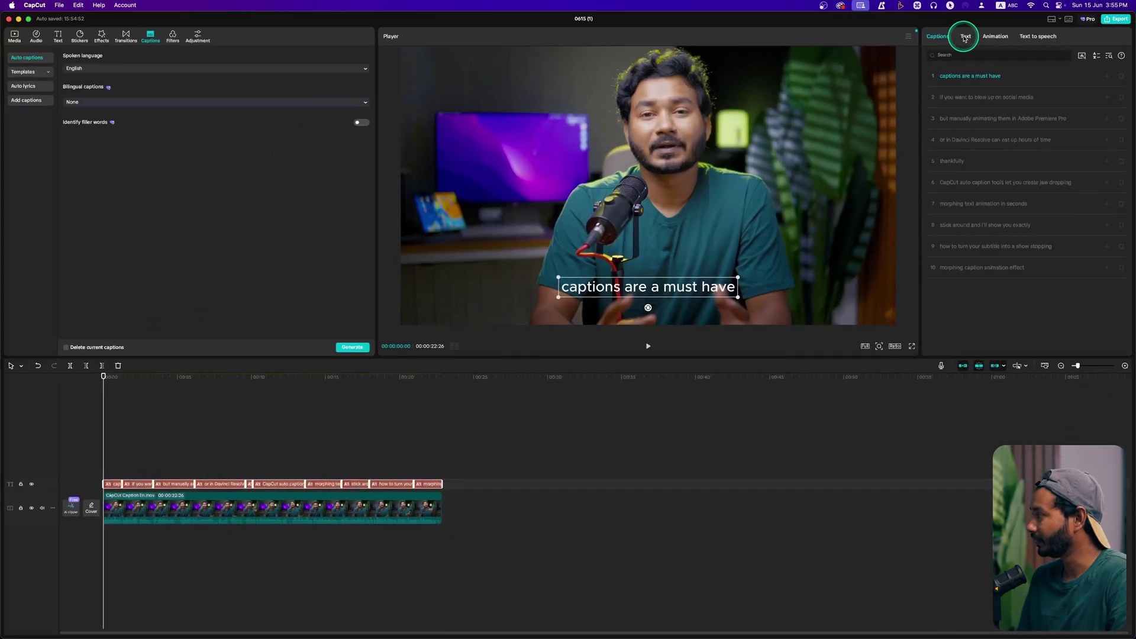
click(972, 39)
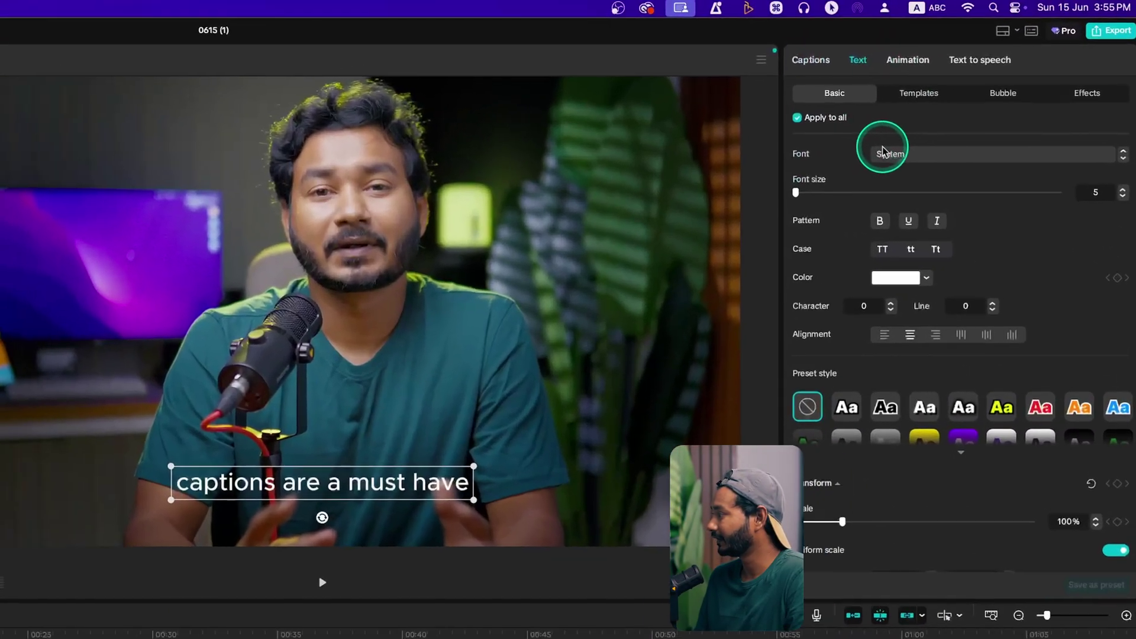
click(981, 91)
click(994, 110)
click(913, 184)
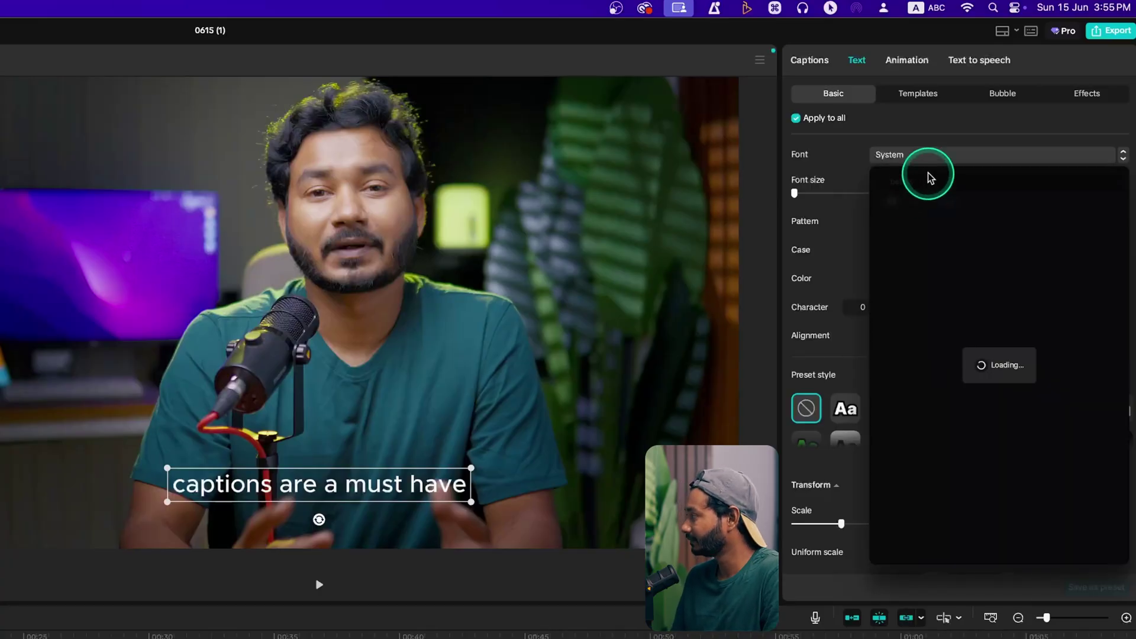
click(934, 253)
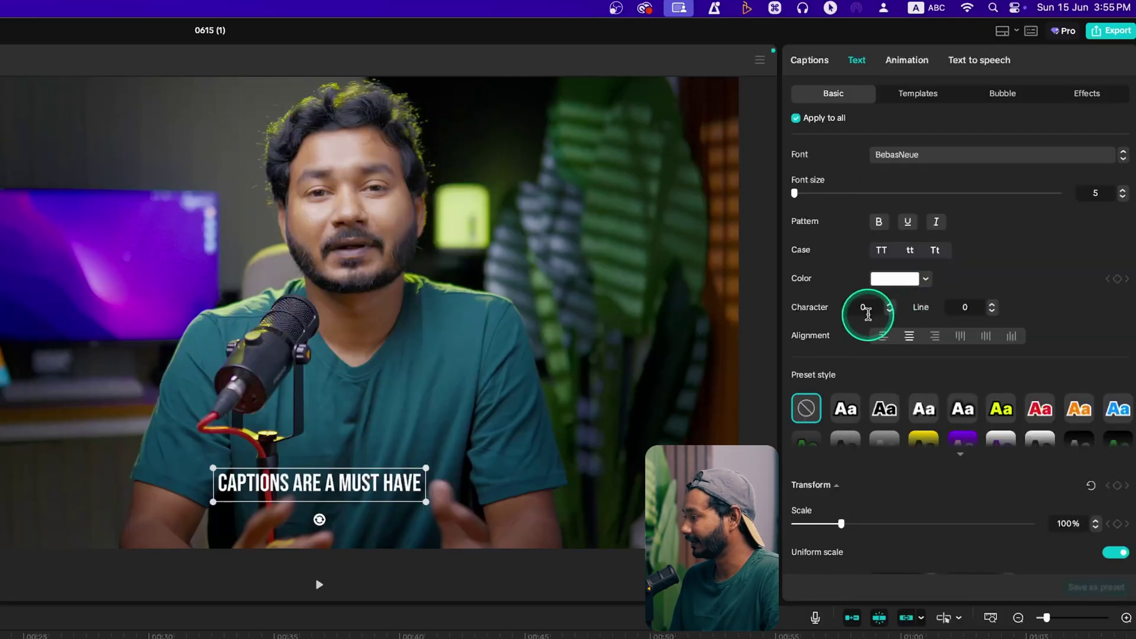
drag(796, 198, 799, 198)
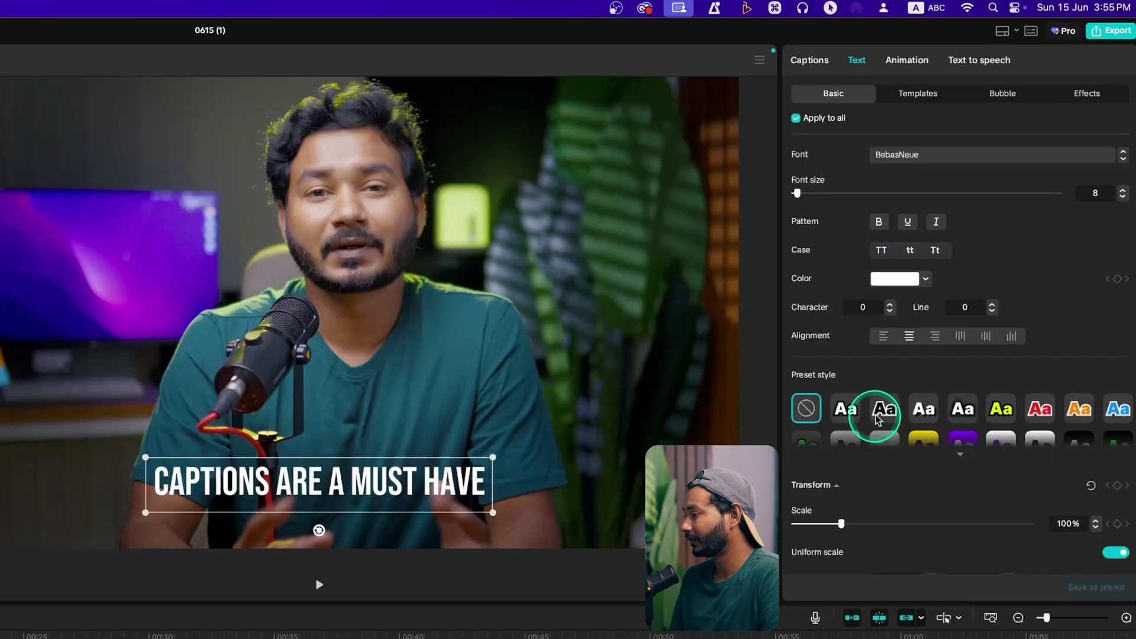
Try the yellow preset, then apply the plain white preset to all captions.
click(852, 412)
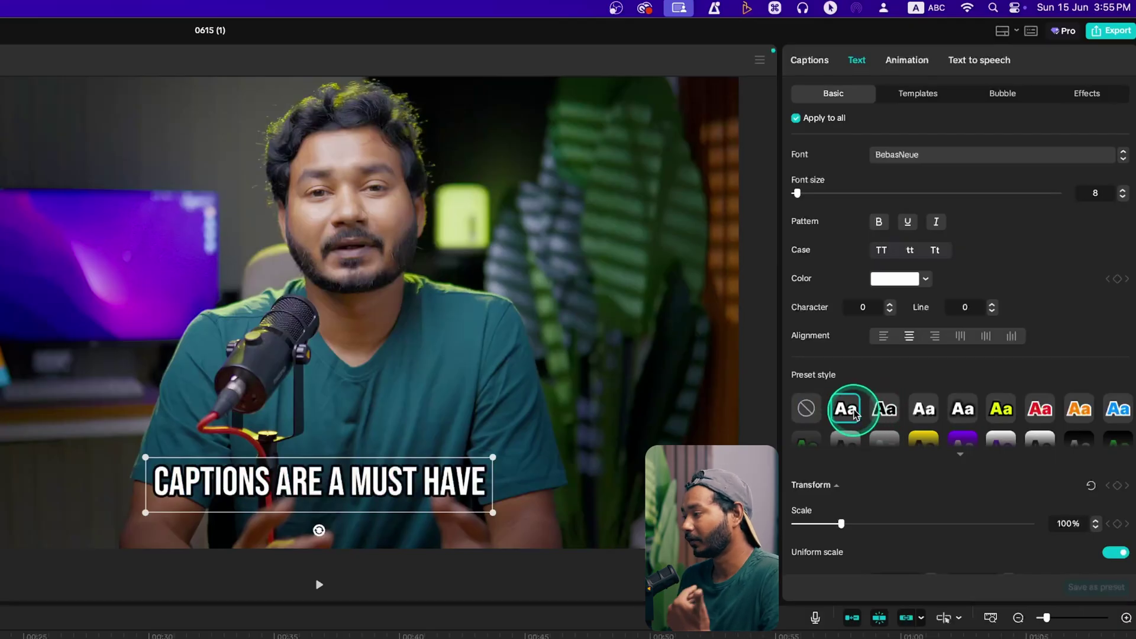
click(999, 412)
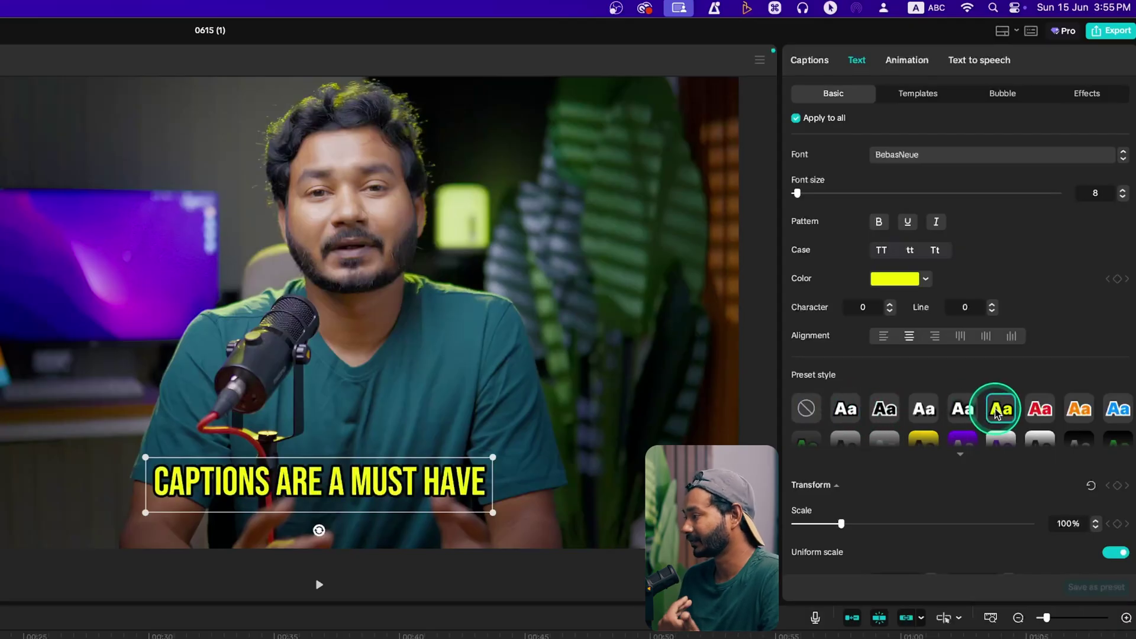
click(845, 409)
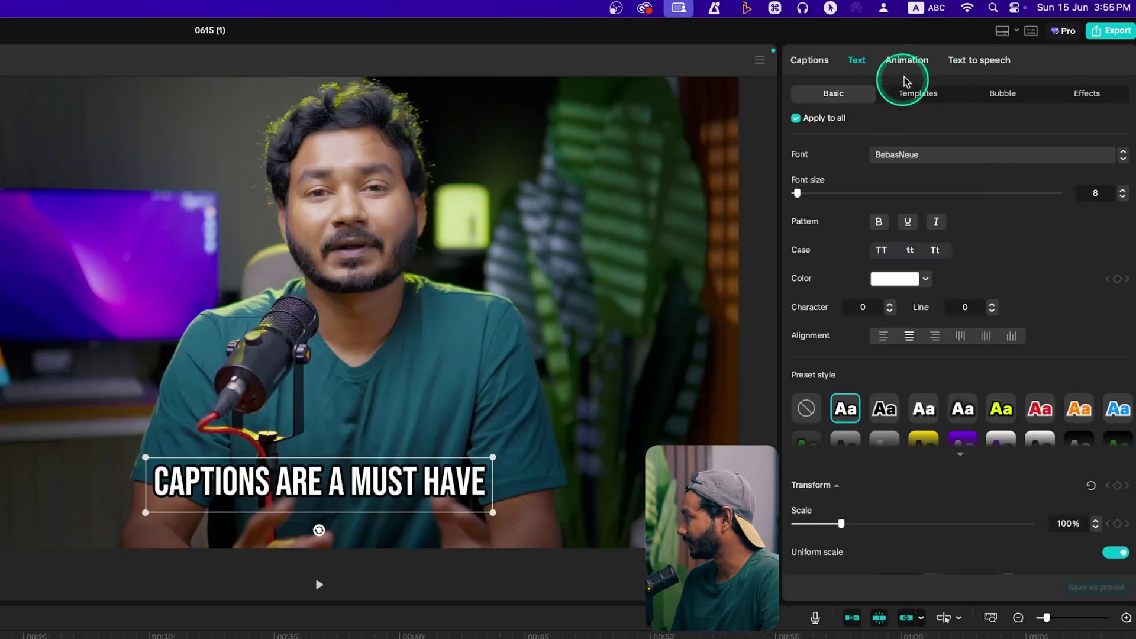
Apply the Bounce Out caption animation to the captions.
click(907, 62)
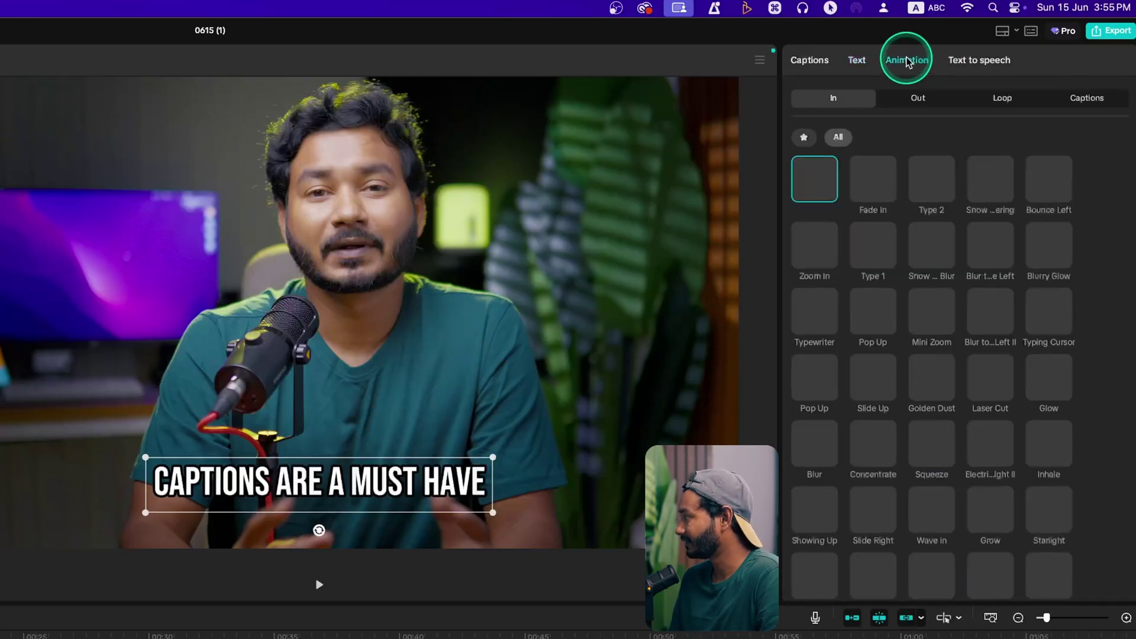
click(1104, 102)
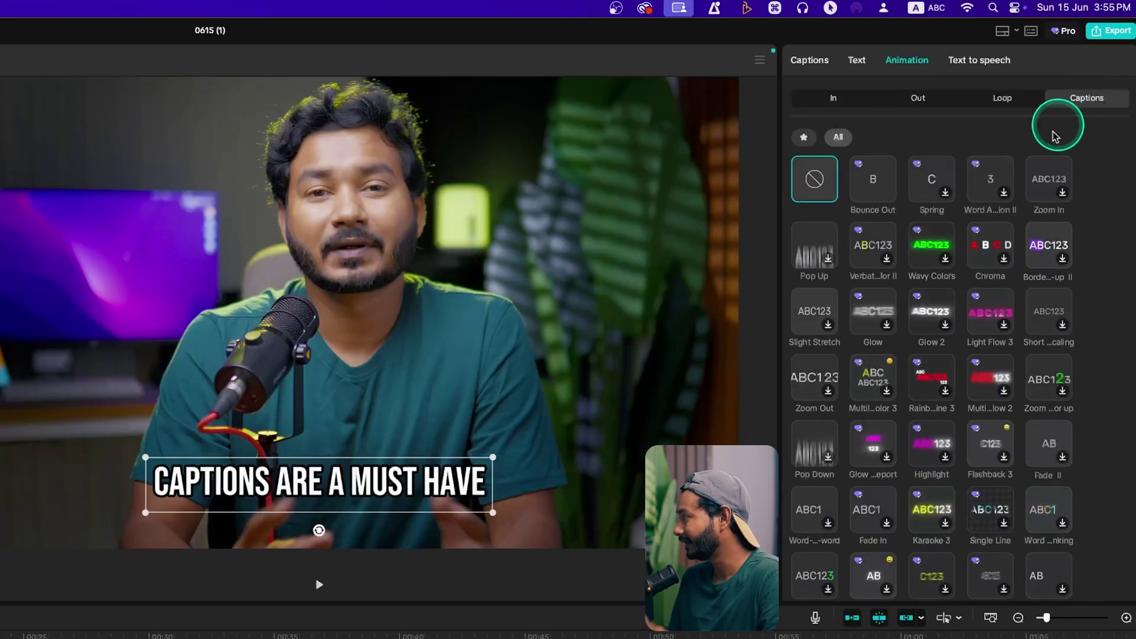
click(868, 186)
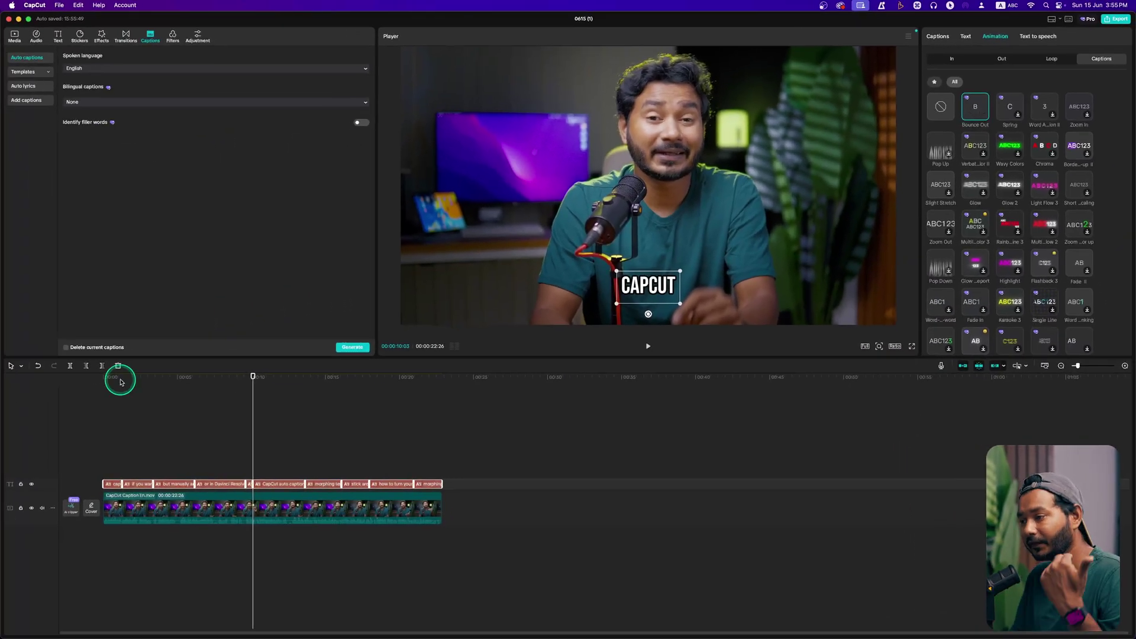
Play the video from the start to preview the word-by-word captions, then pause.
click(108, 378)
key(space)
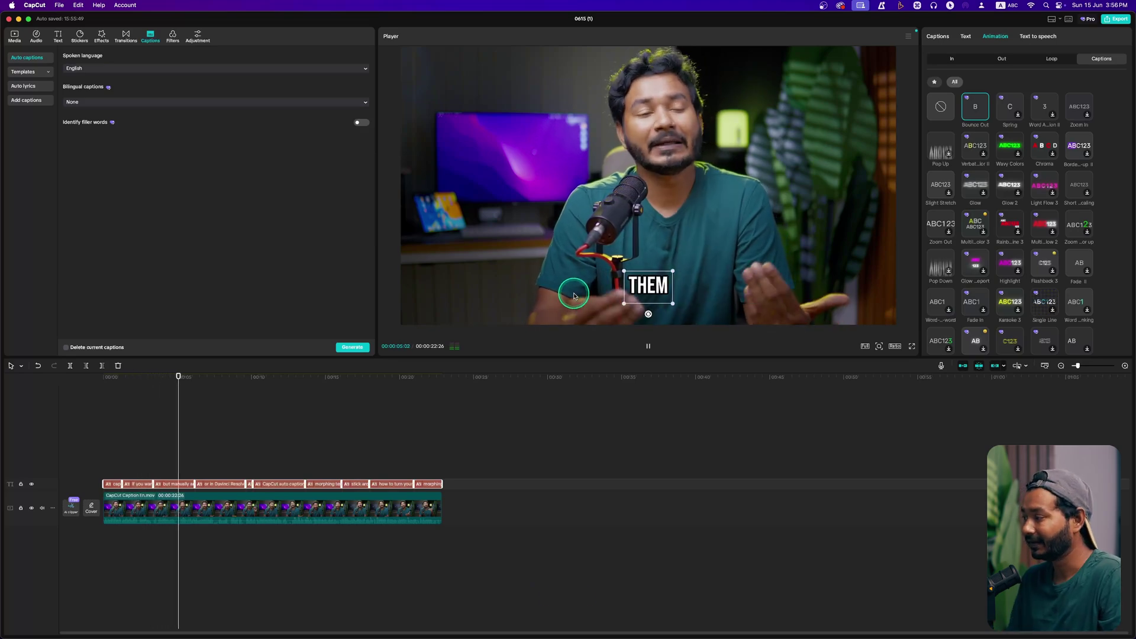
key(space)
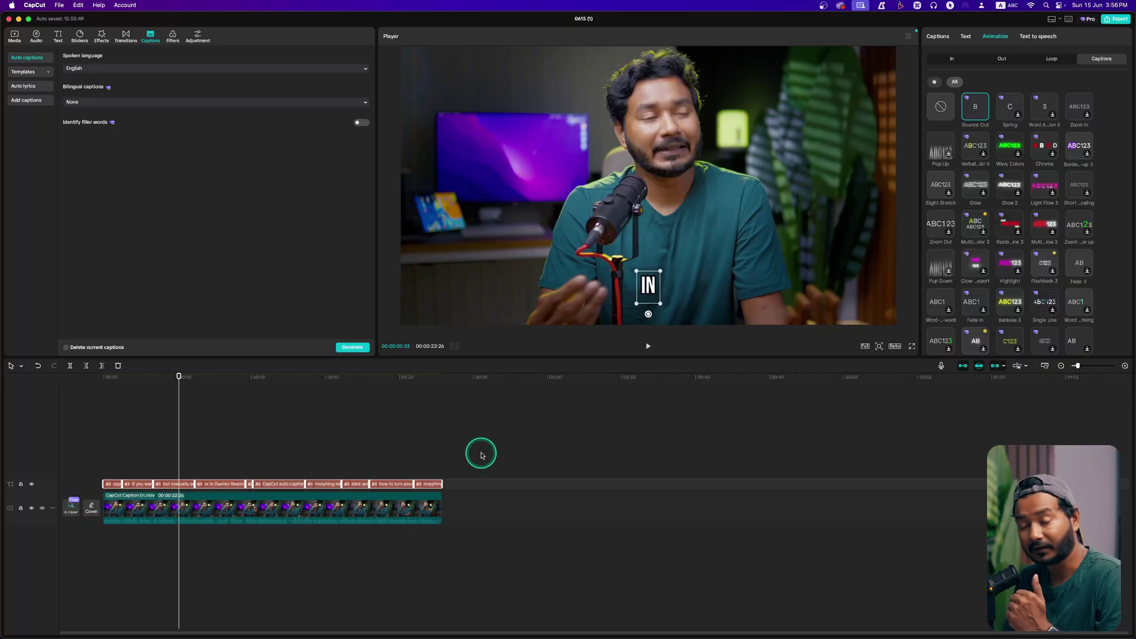
Merge all caption clips into one 00:00:22:26 compound clip and select it.
drag(471, 487, 107, 435)
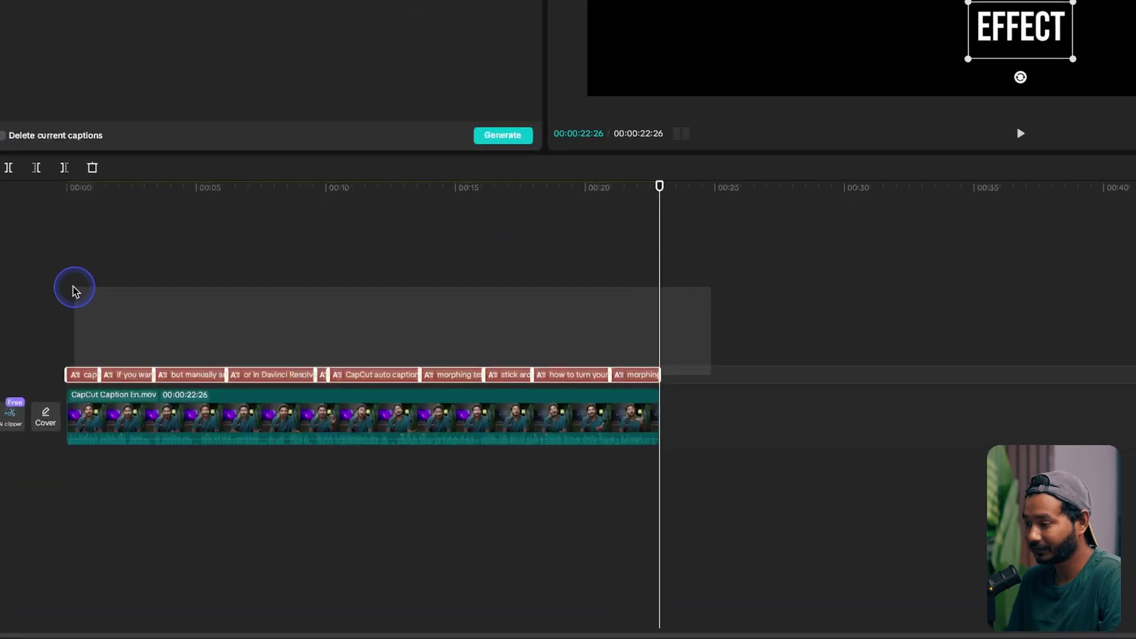
drag(74, 290, 74, 290)
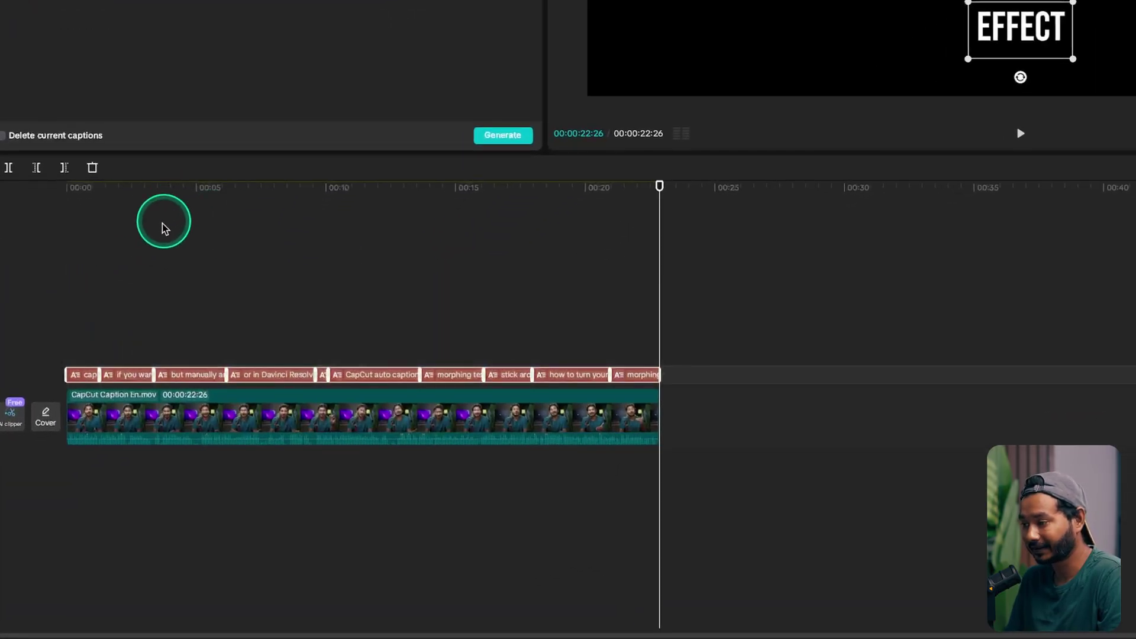
right_click(192, 378)
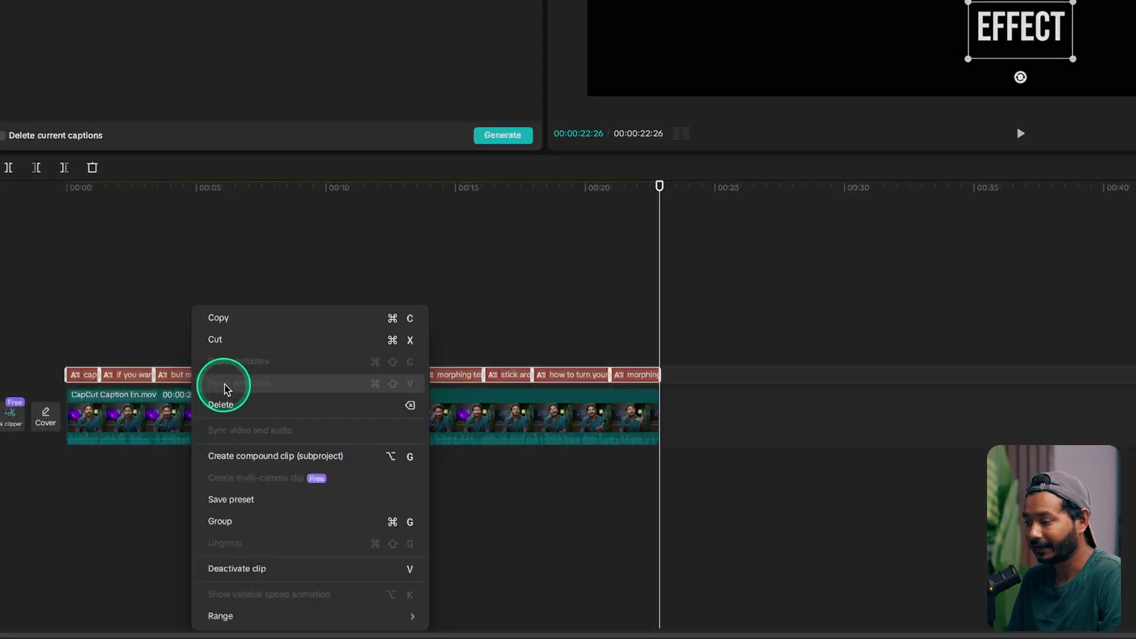
click(260, 456)
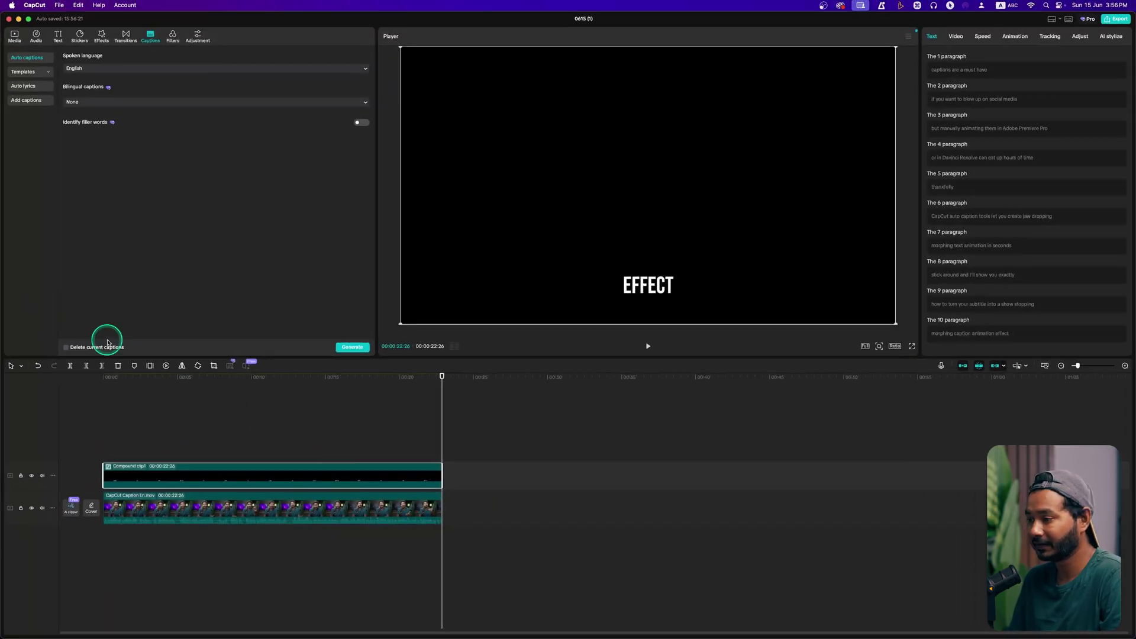
click(117, 377)
click(160, 465)
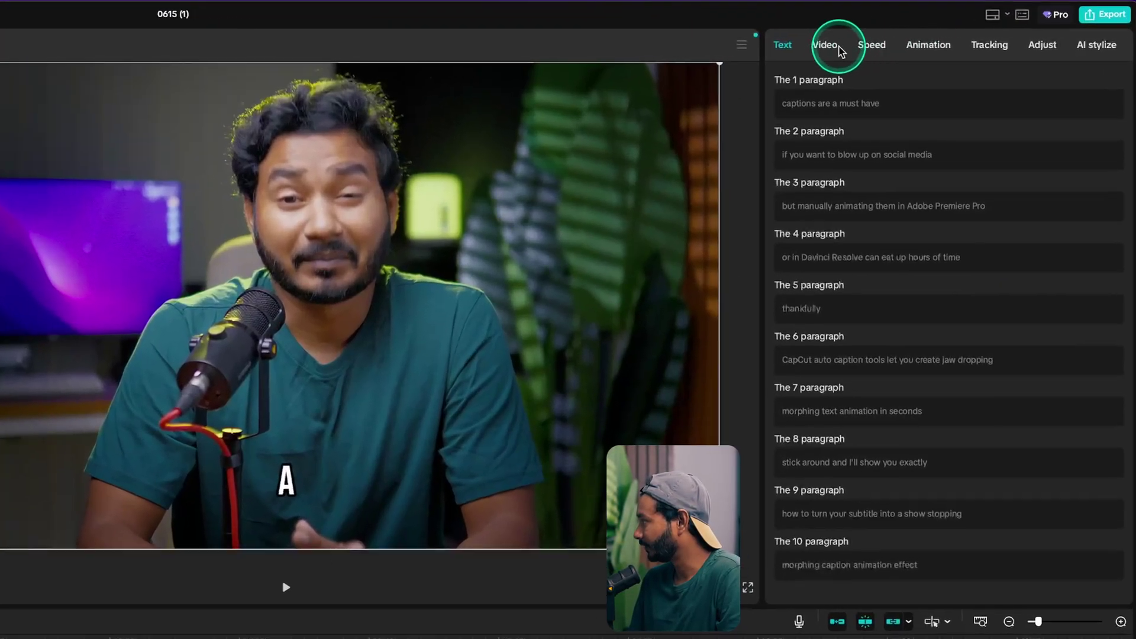
Enable motion blur on the caption compound clip with Blur 100 and Blend 75.
click(956, 37)
scroll(849, 532, down, 5)
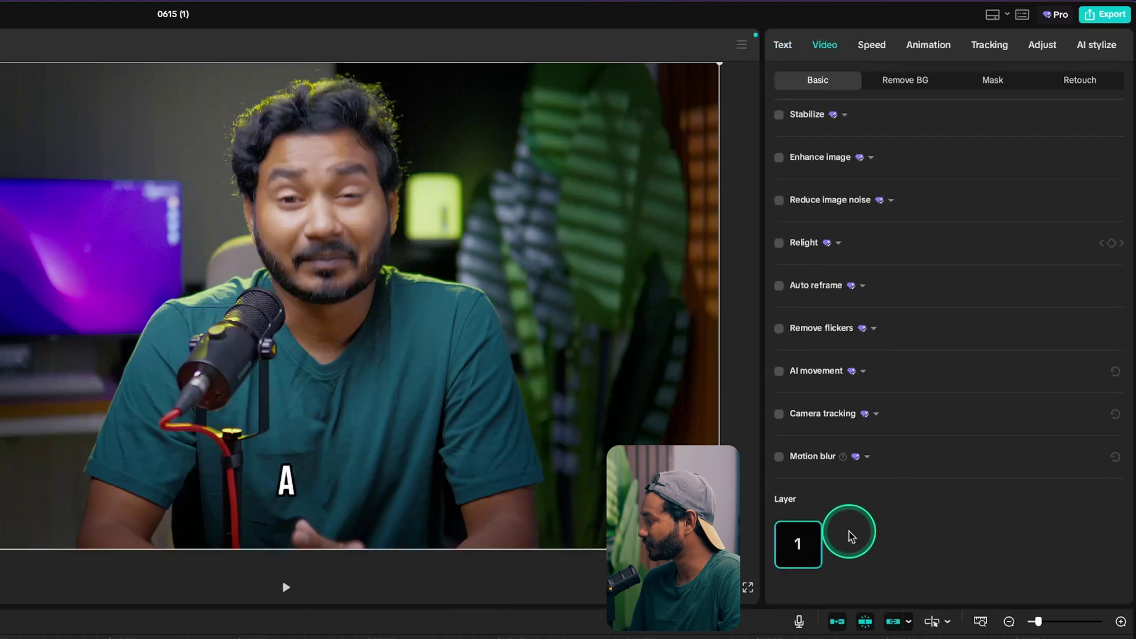
click(779, 457)
scroll(946, 474, down, 3)
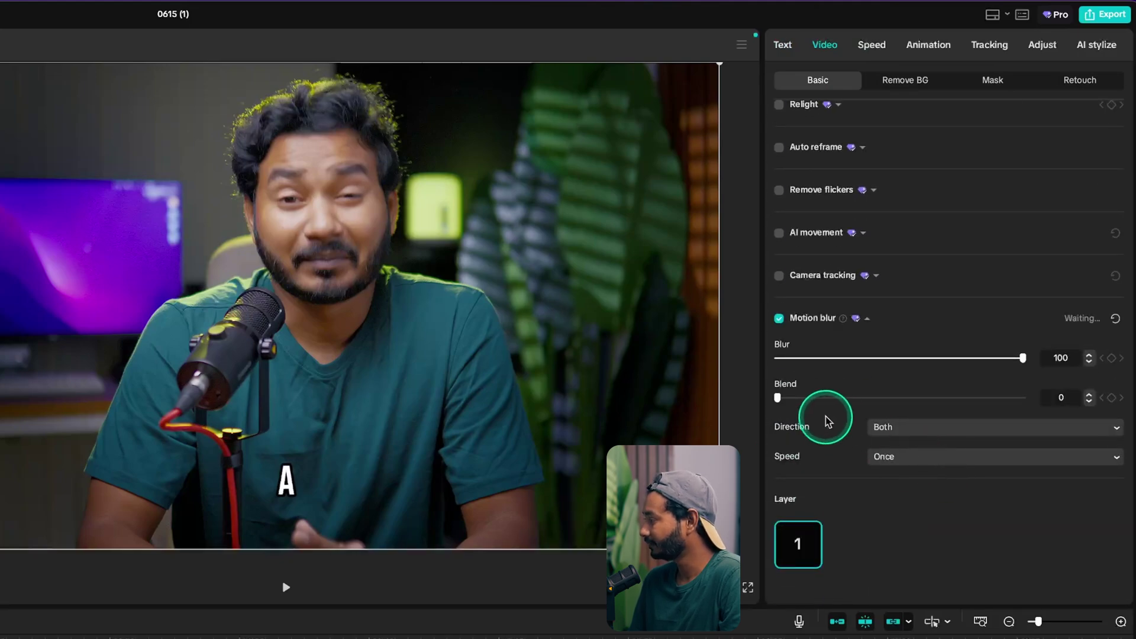
drag(779, 396, 1131, 393)
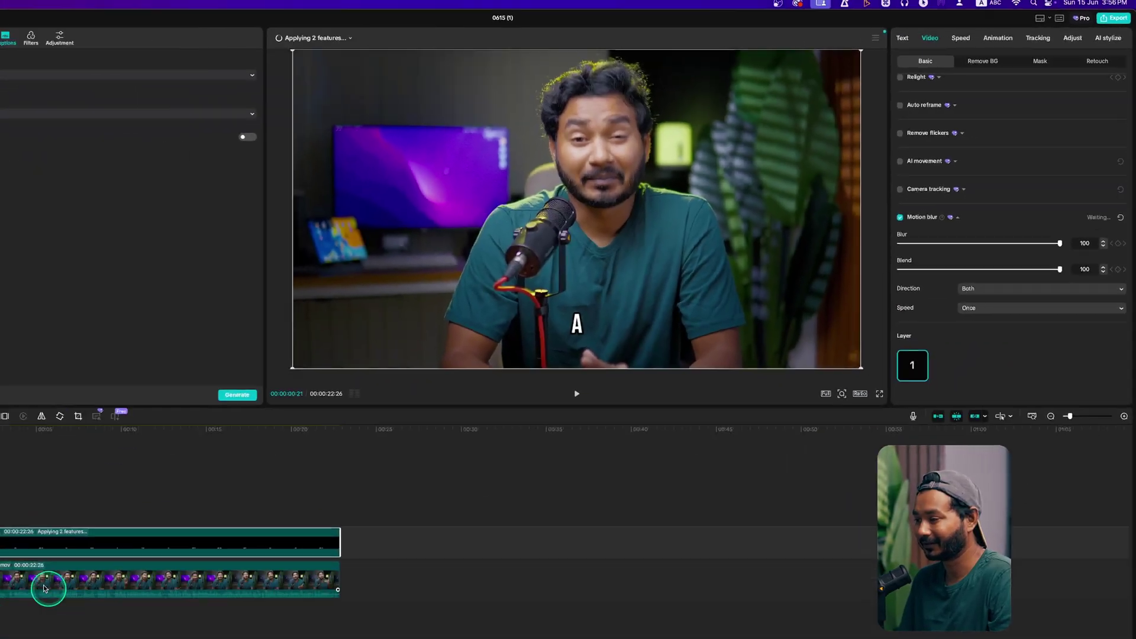
Play back the video to preview the motion blur effect on the captions.
key(space)
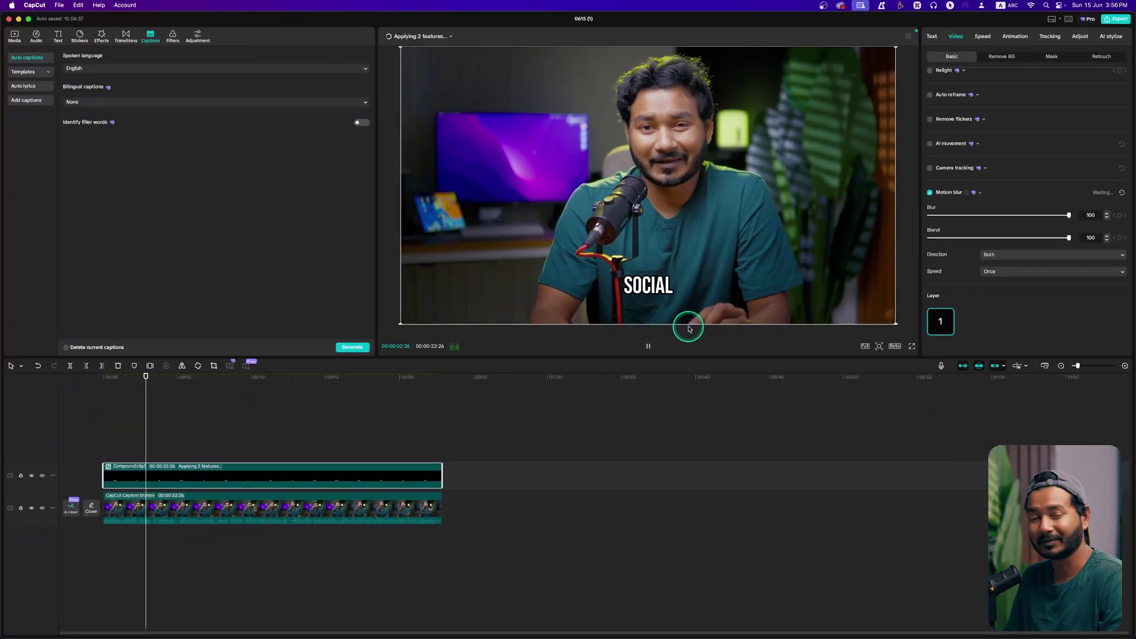
key(space)
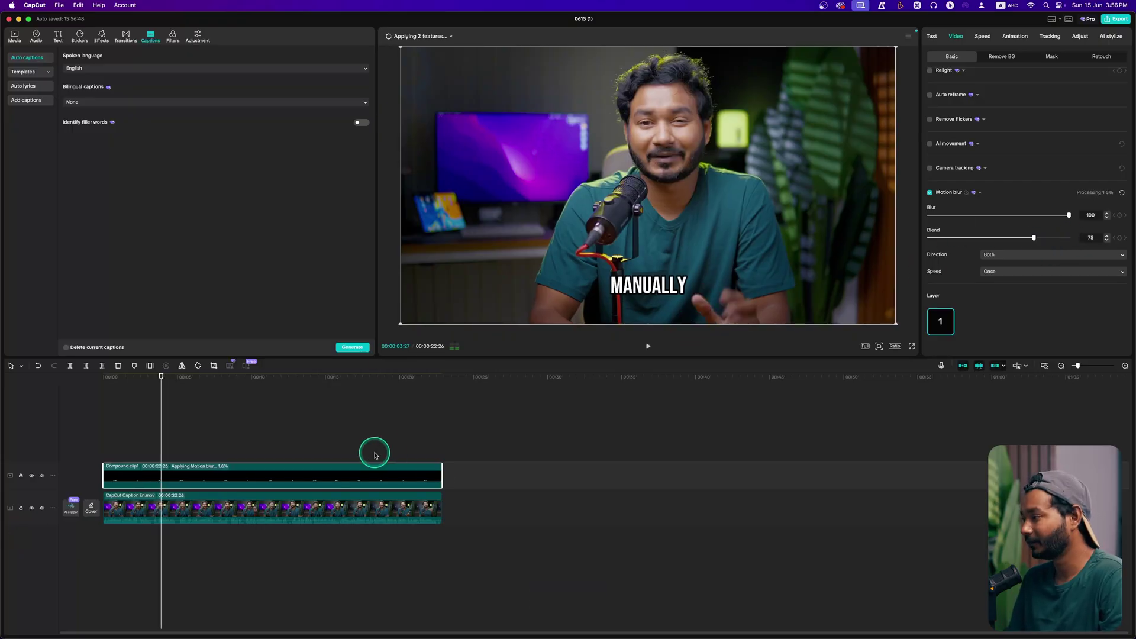
key(space)
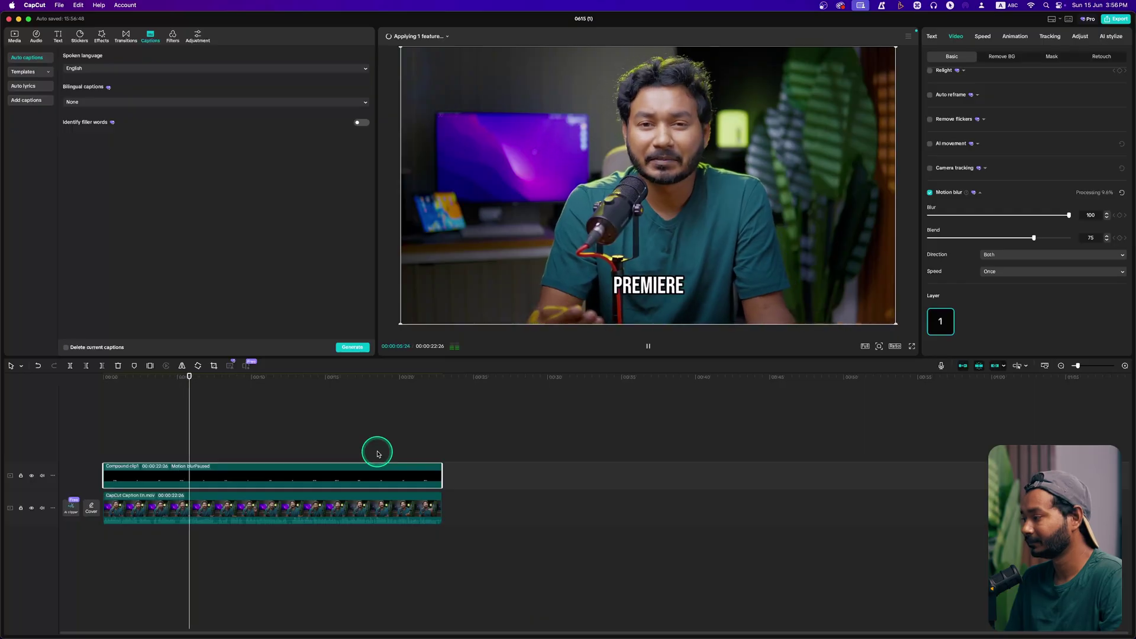